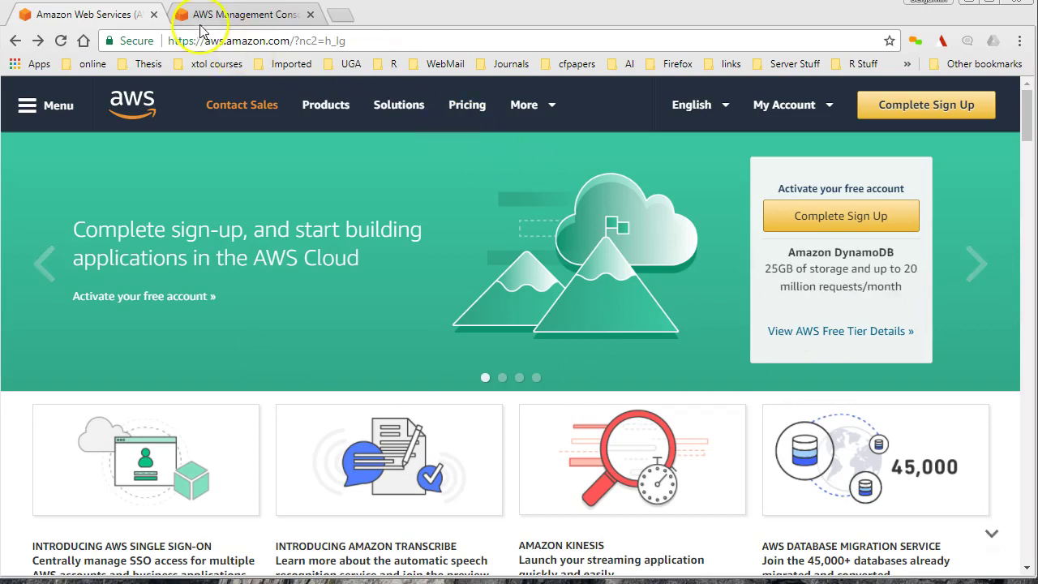
Open the form for creating a new AWS account through the home page's sign-up offer and examine its required fields.
left_click_drag(204, 40, 288, 42)
left_click(290, 41)
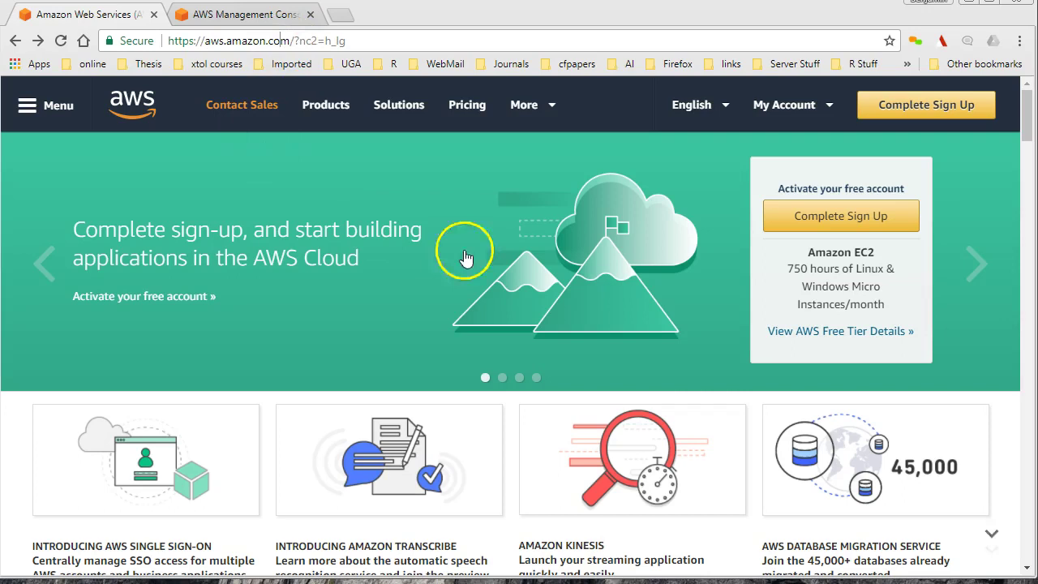
left_click(858, 218)
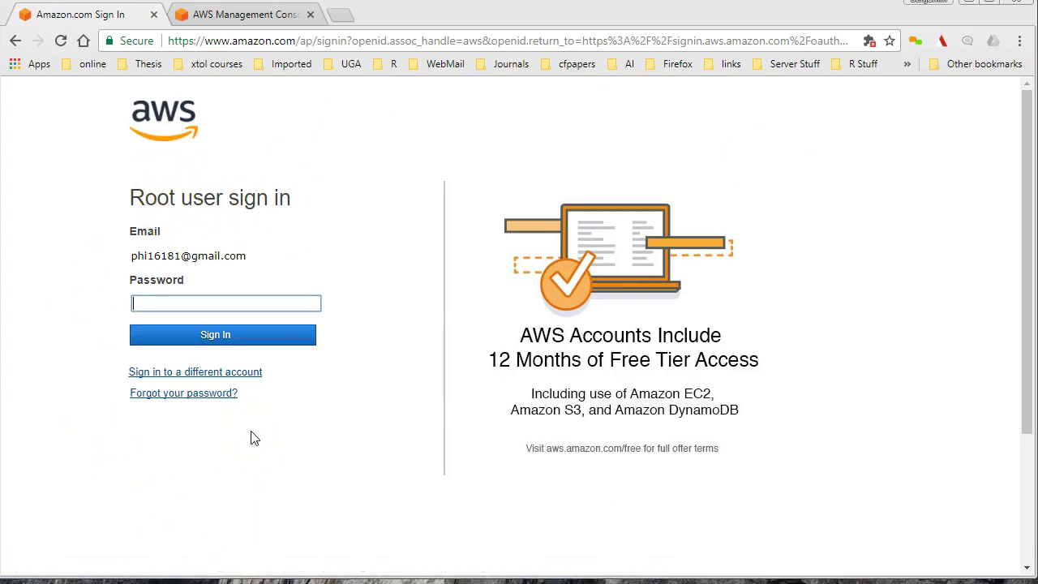
left_click(243, 378)
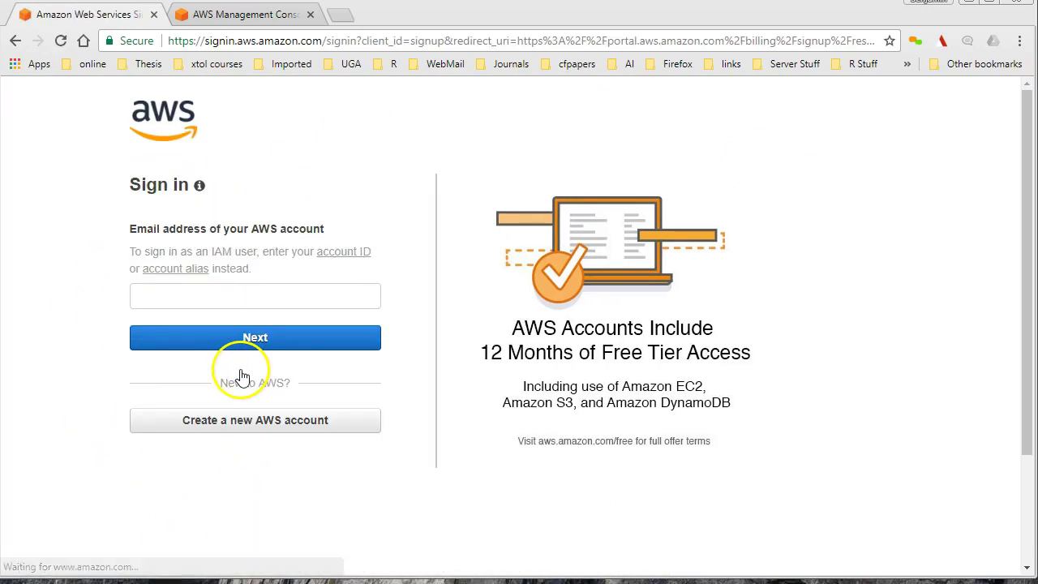
left_click(223, 428)
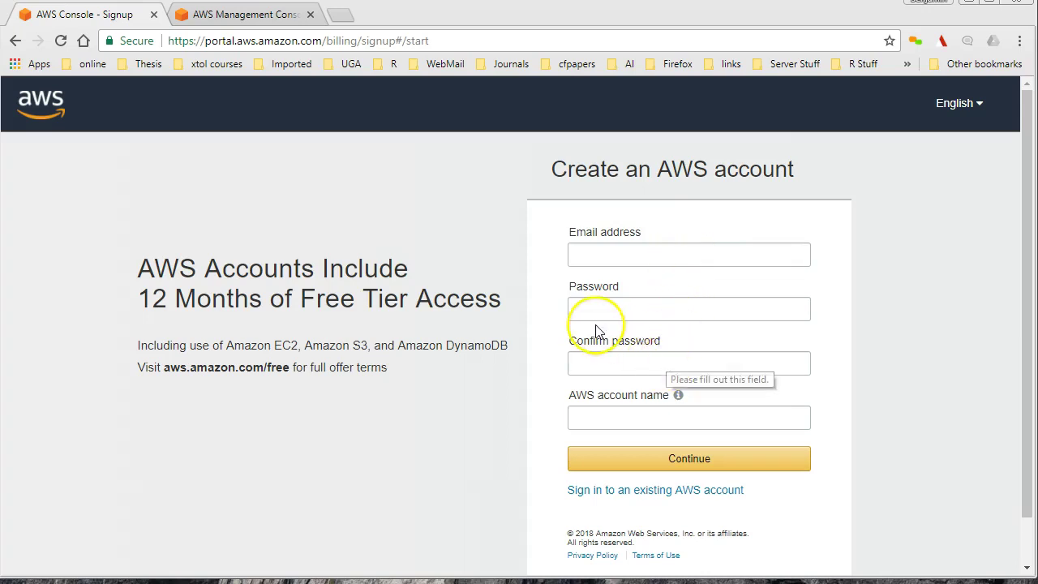
scroll(595, 330, "down", 1)
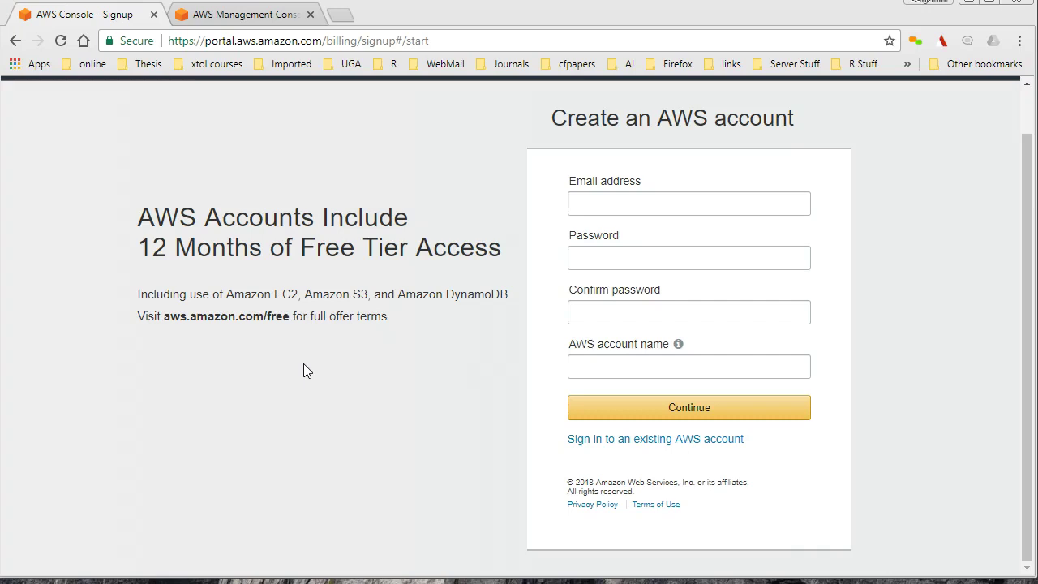
scroll(303, 363, "up", 1)
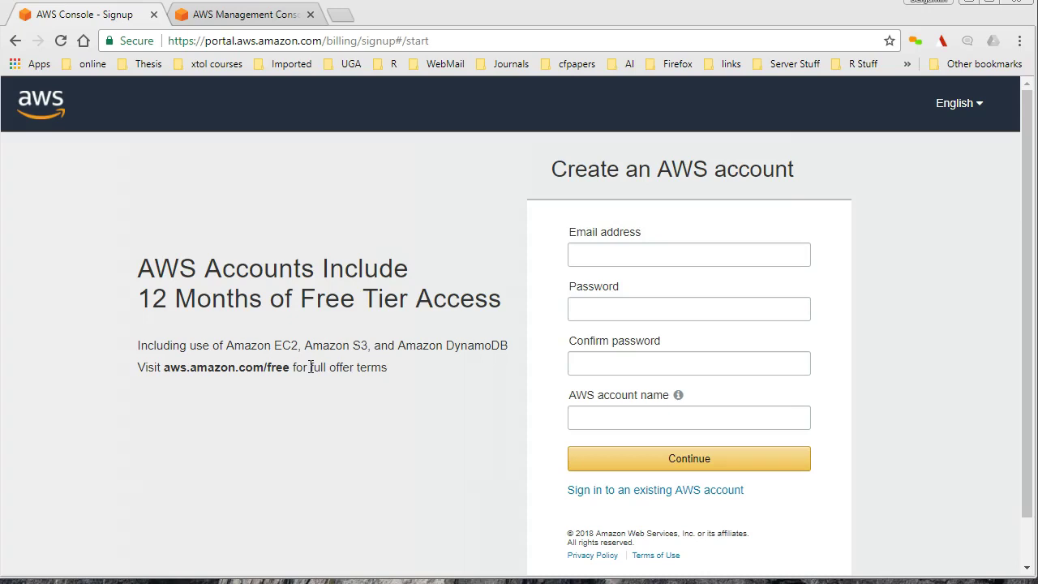
left_click(310, 366)
left_click(369, 491)
left_click(325, 280)
Switch to the AWS Management Console page, reload the expired session and sign in again with the account password.
left_click(219, 16)
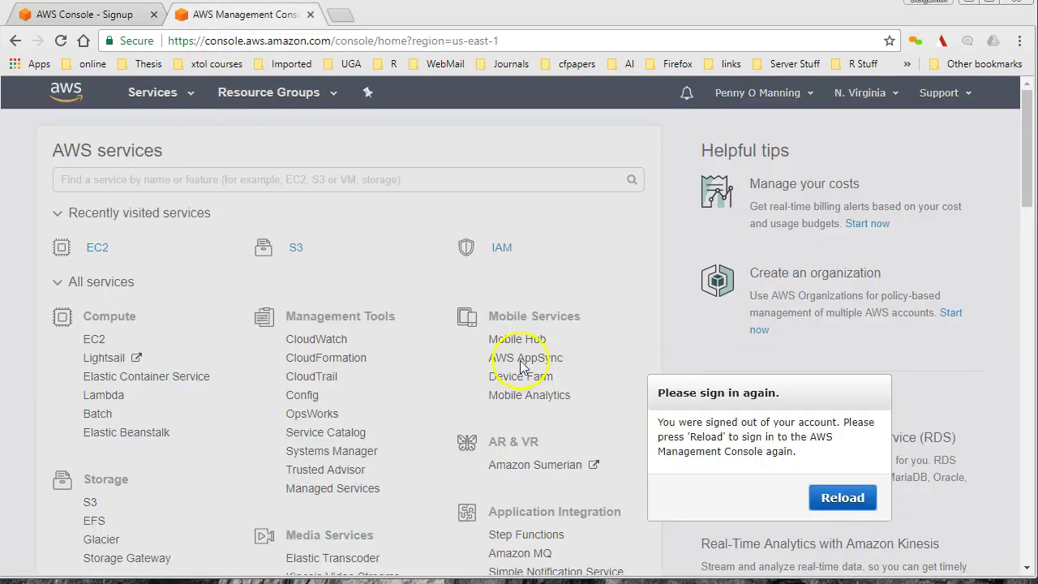
left_click(830, 494)
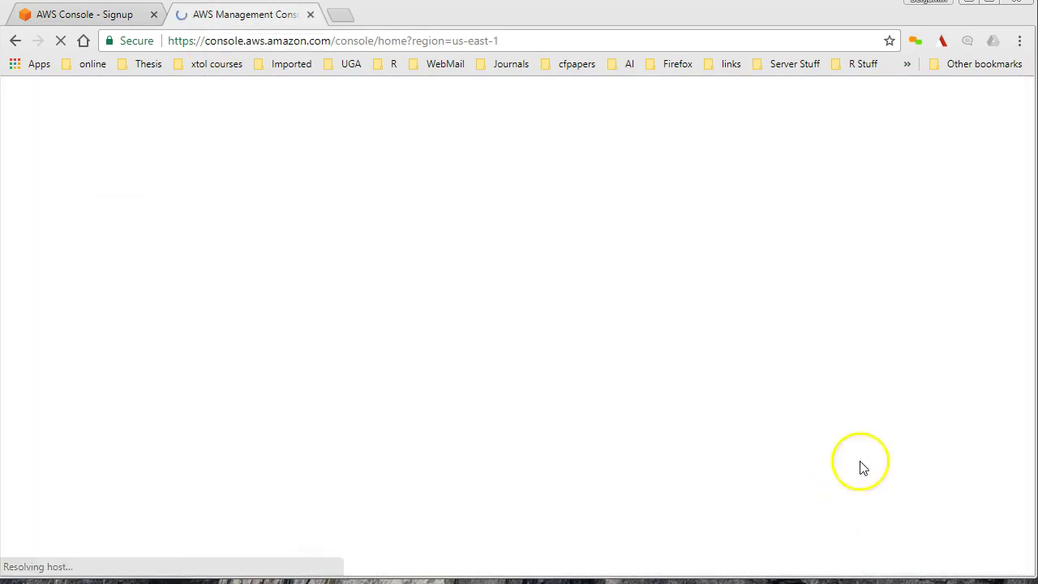
type("•••••••••••")
key("BackSpace")
key("BackSpace")
key("BackSpace")
key("BackSpace")
key("BackSpace")
key("BackSpace")
key("BackSpace")
key("BackSpace")
key("BackSpace")
key("BackSpace")
key("BackSpace")
type("•••••••••••")
key("Return")
left_click(221, 335)
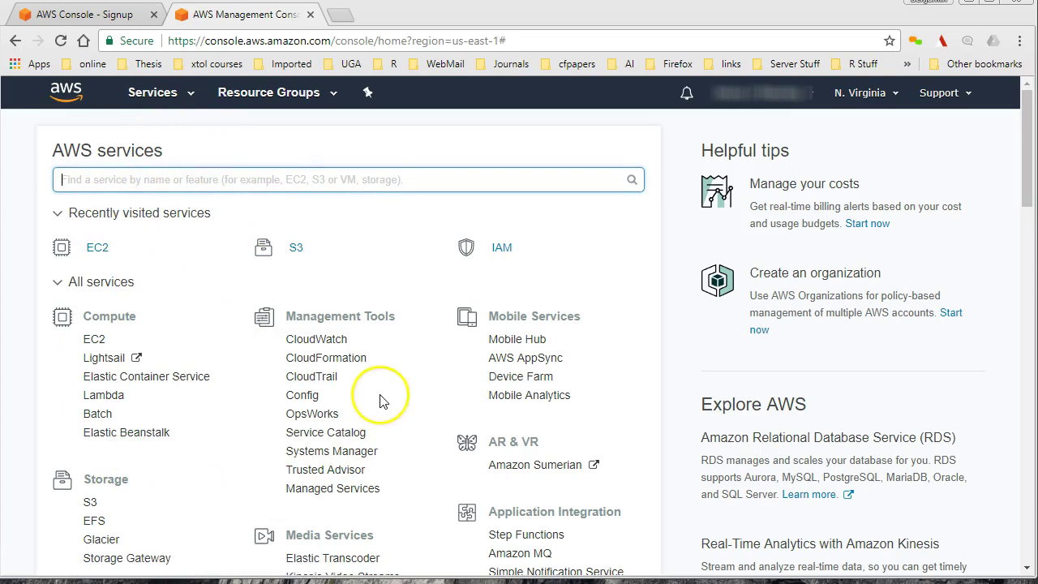
Look through the full catalogue of AWS services and open the S3 bucket list.
scroll(381, 399, "down", 7)
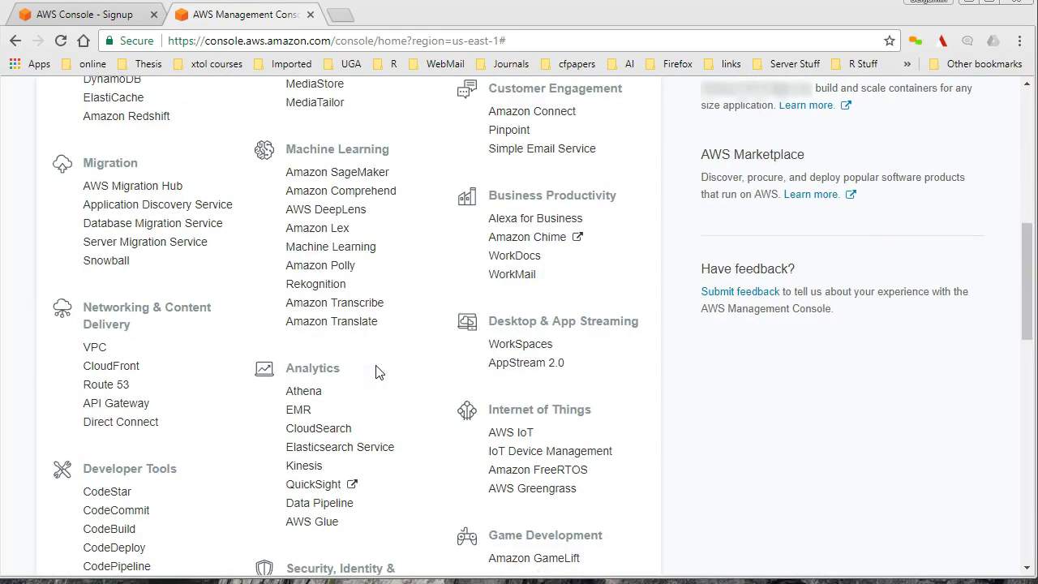
scroll(375, 371, "down", 3)
scroll(375, 371, "down", 3)
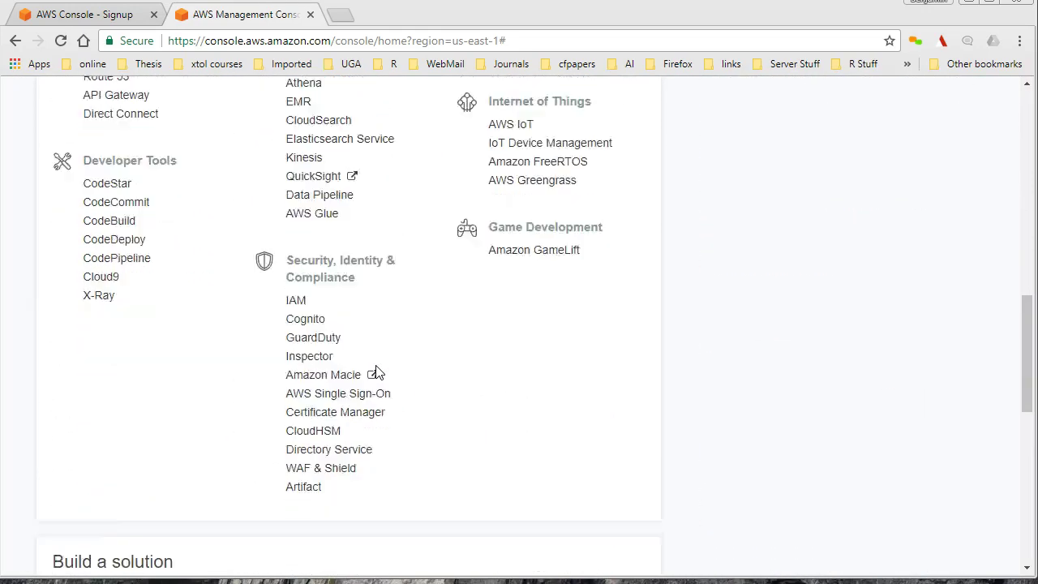
scroll(248, 281, "up", 7)
scroll(248, 281, "up", 6)
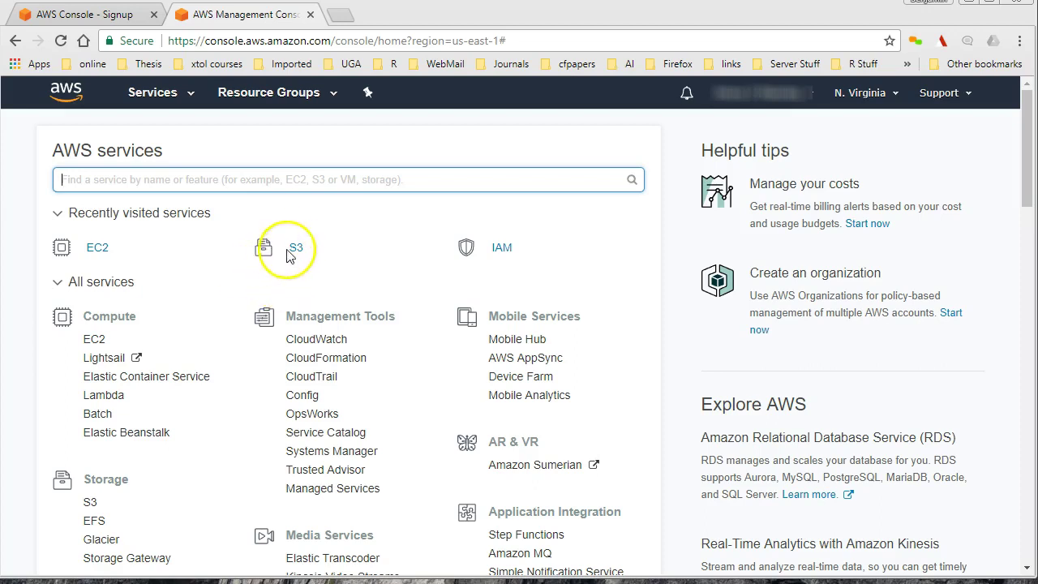
left_click(297, 249)
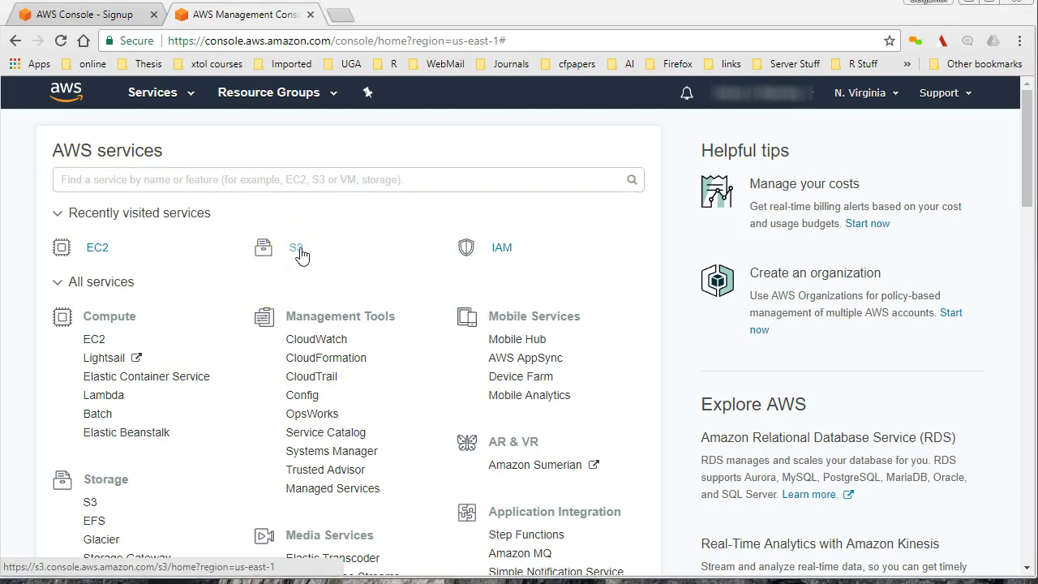
left_click(297, 252)
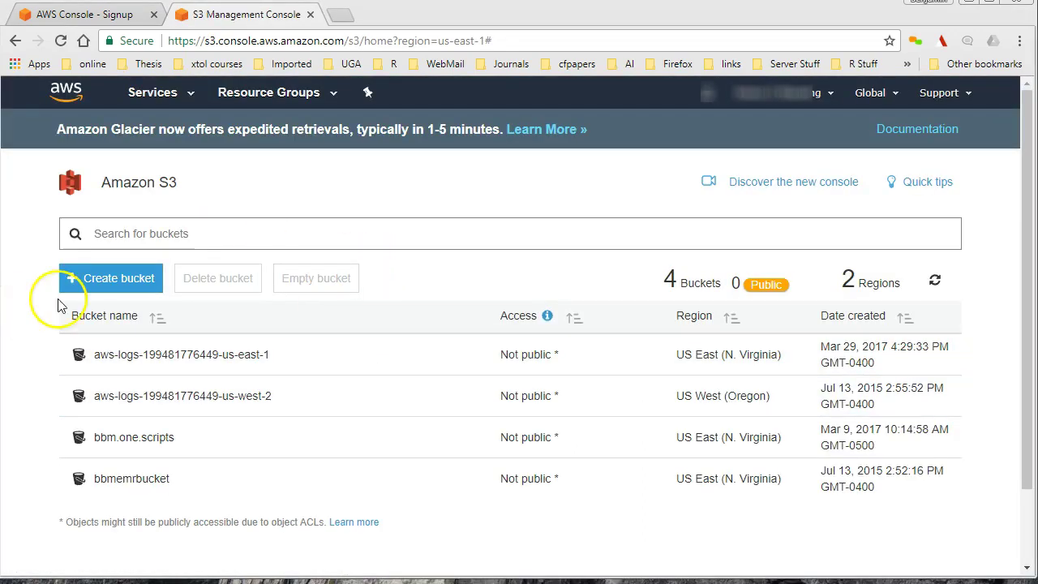
left_click(109, 278)
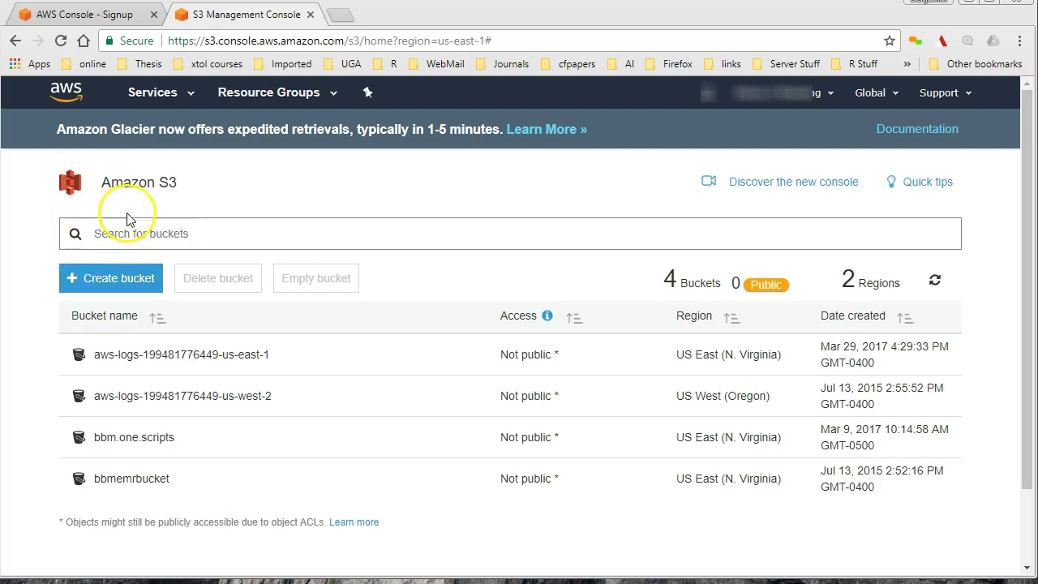
Return to the console home and open the EMR service from the Analytics group.
left_click(71, 92)
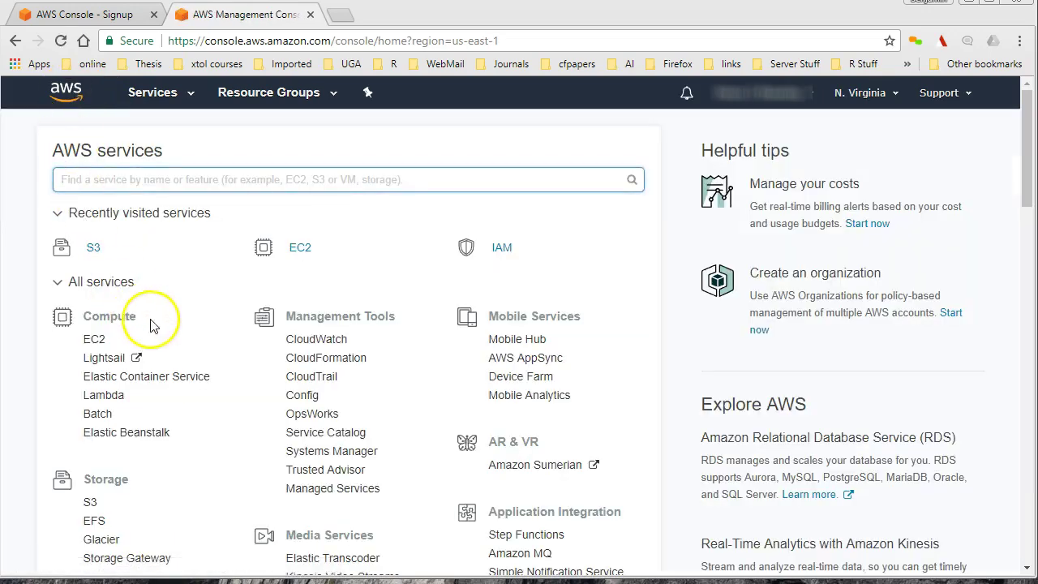
scroll(336, 274, "down", 7)
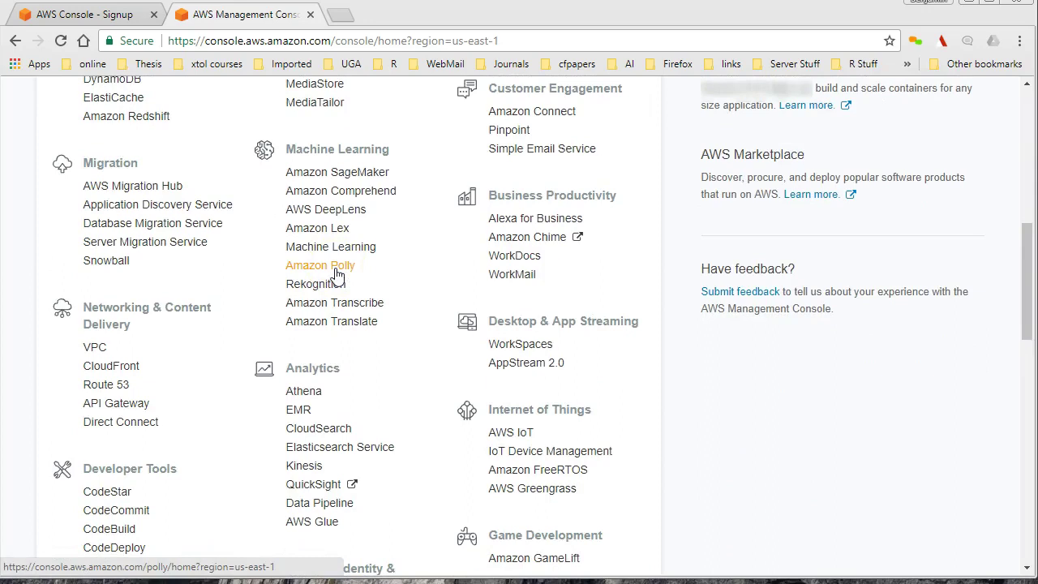
scroll(338, 274, "down", 5)
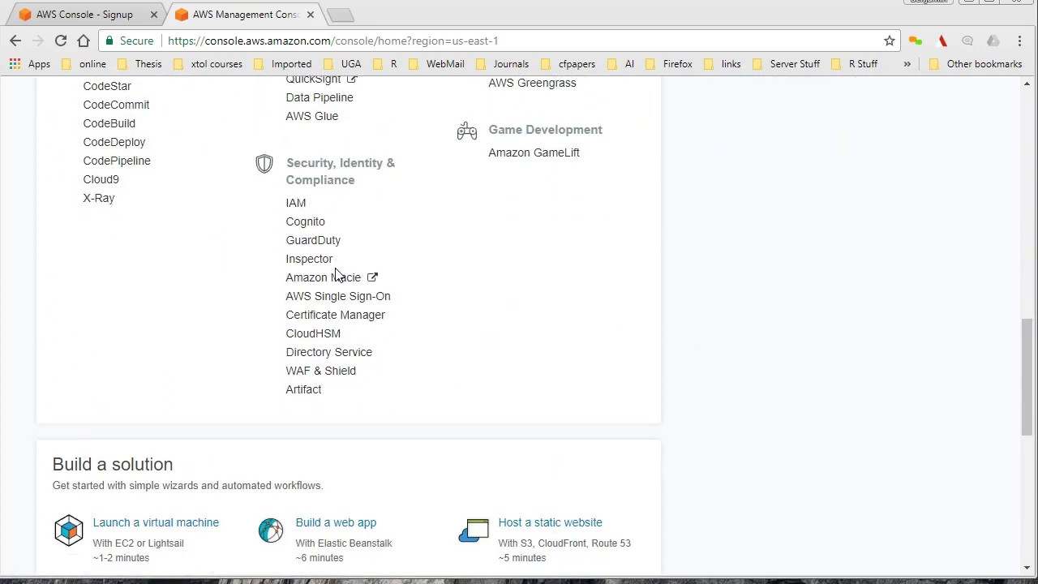
scroll(337, 274, "up", 4)
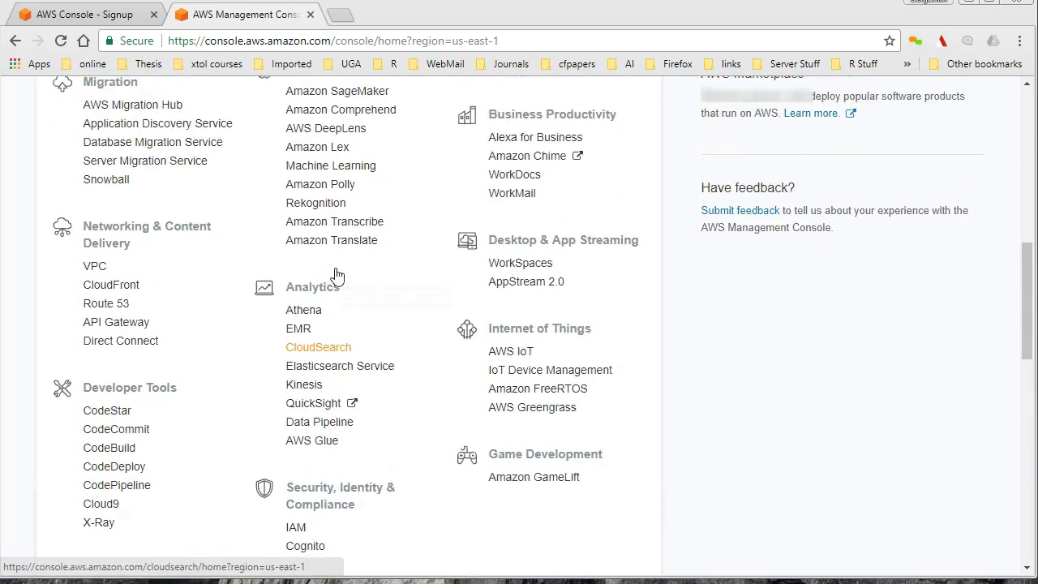
left_click(300, 329)
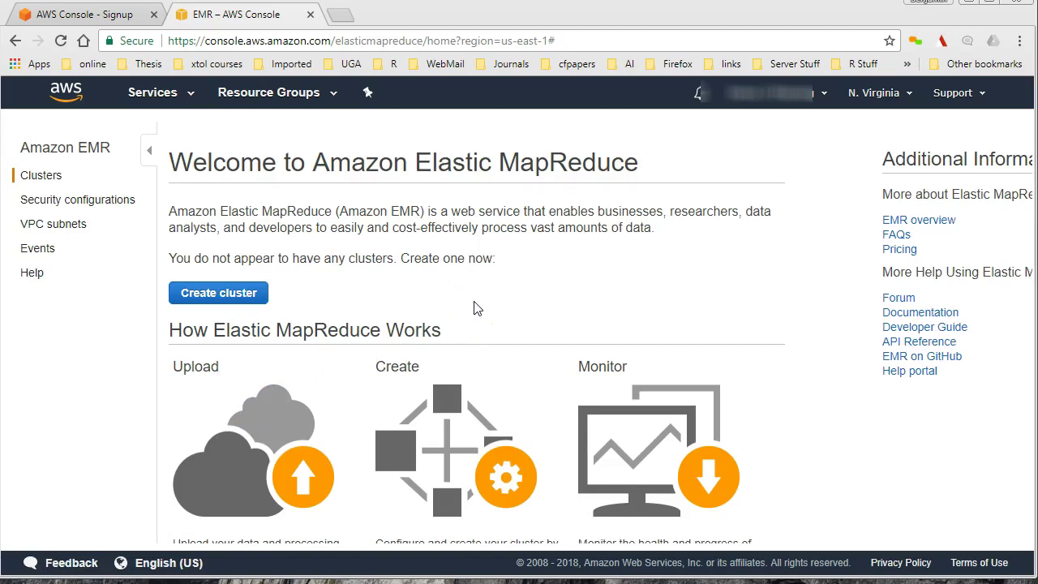
left_click(469, 273)
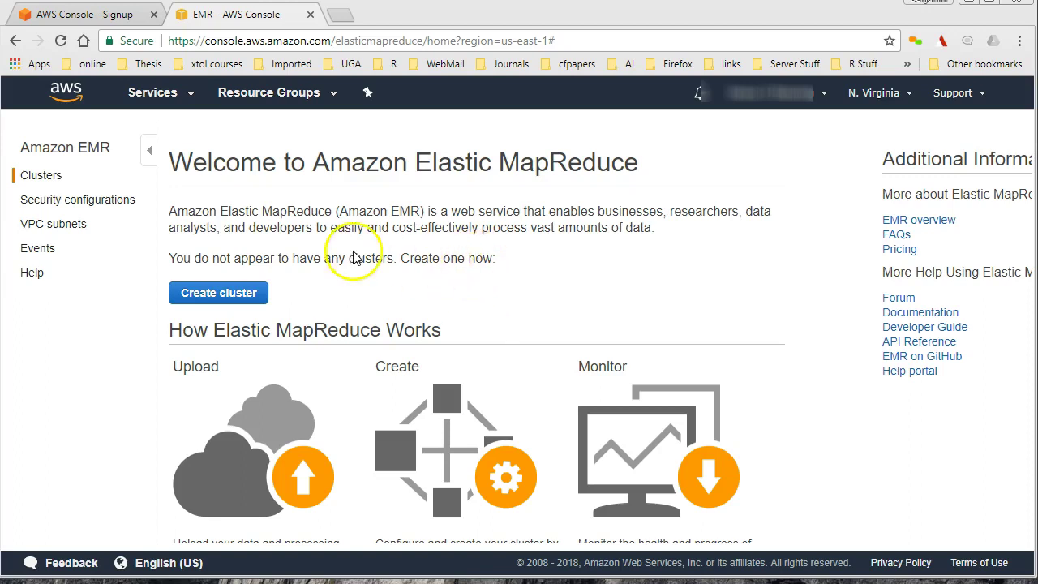
Go from the console home to IAM and examine the policies attached to the existing user.
left_click(66, 92)
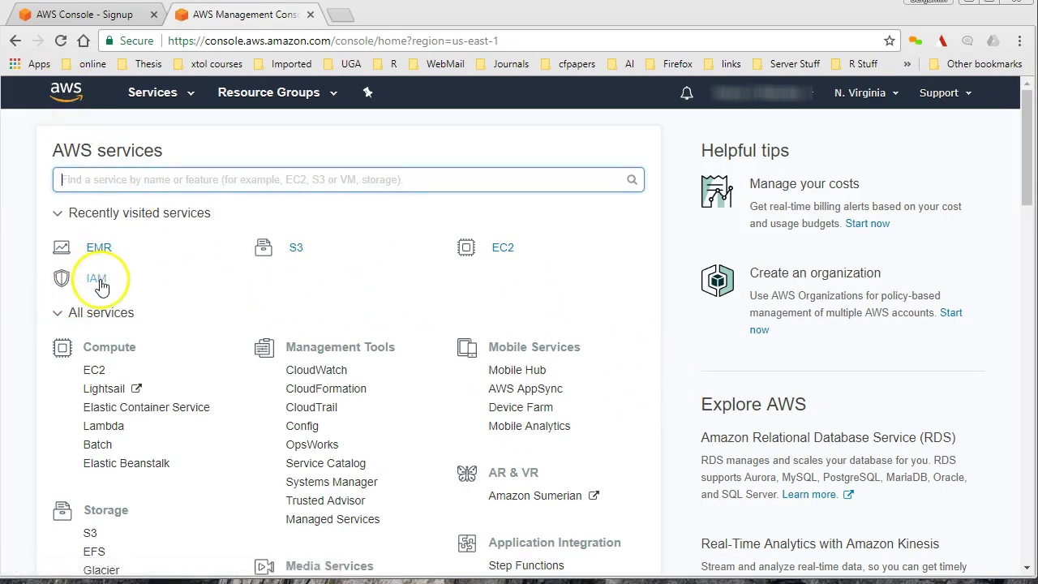
left_click(99, 279)
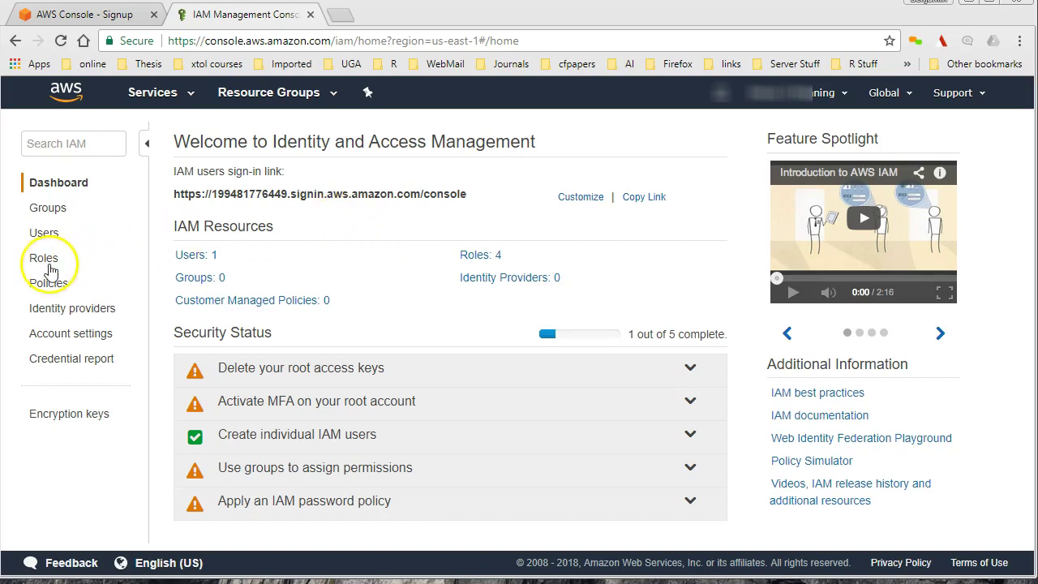
left_click(47, 233)
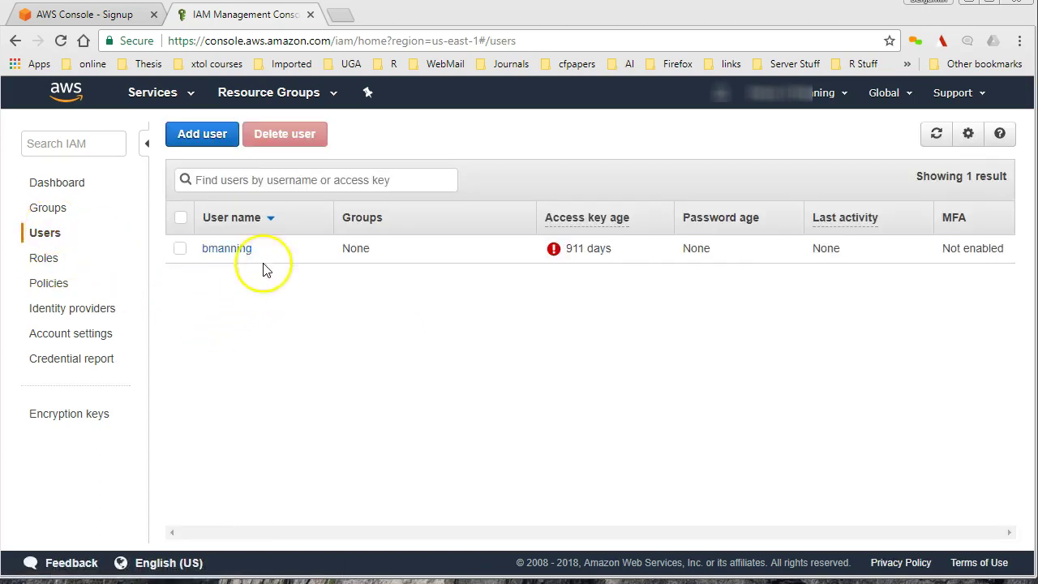
left_click(227, 248)
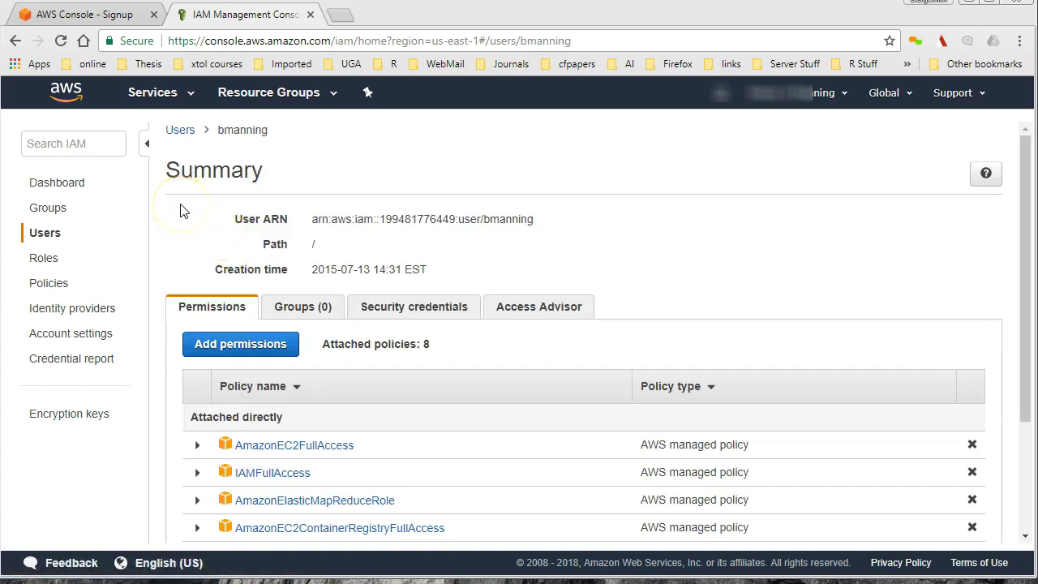
scroll(184, 210, "down", 3)
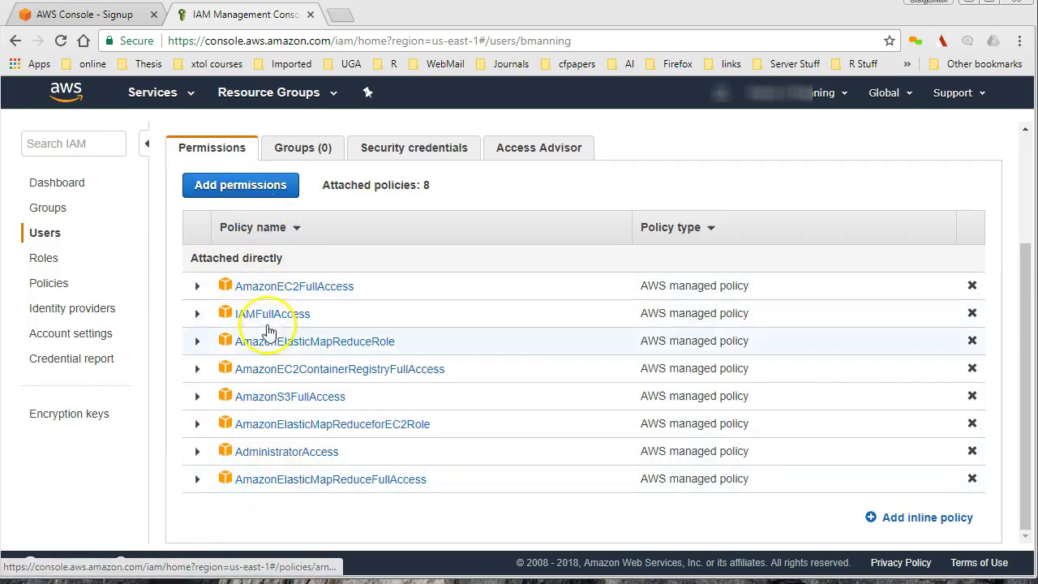
left_click(296, 503)
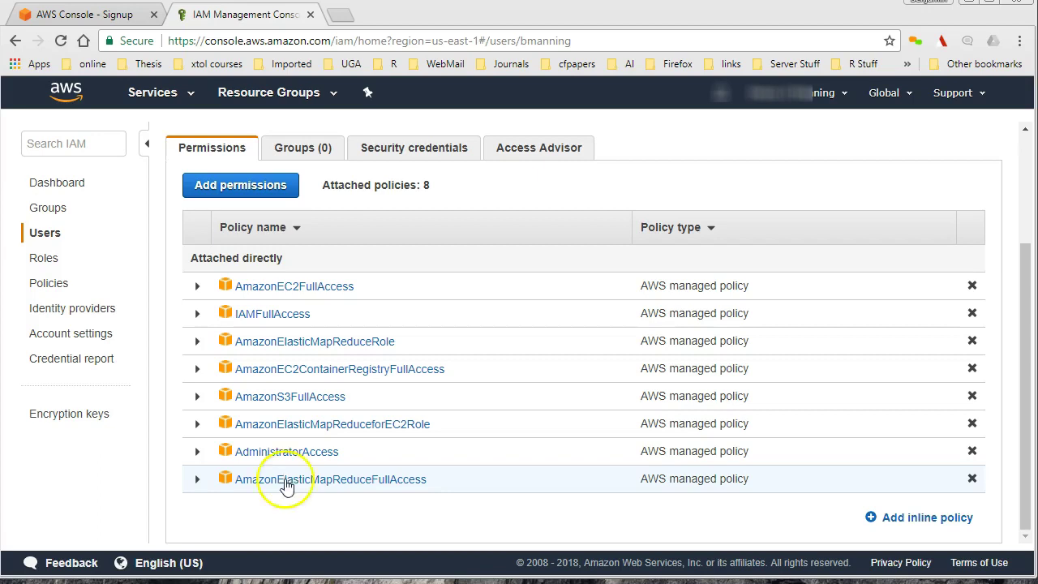
Review the IAM user's group membership and the access keys in its security credentials.
left_click(306, 154)
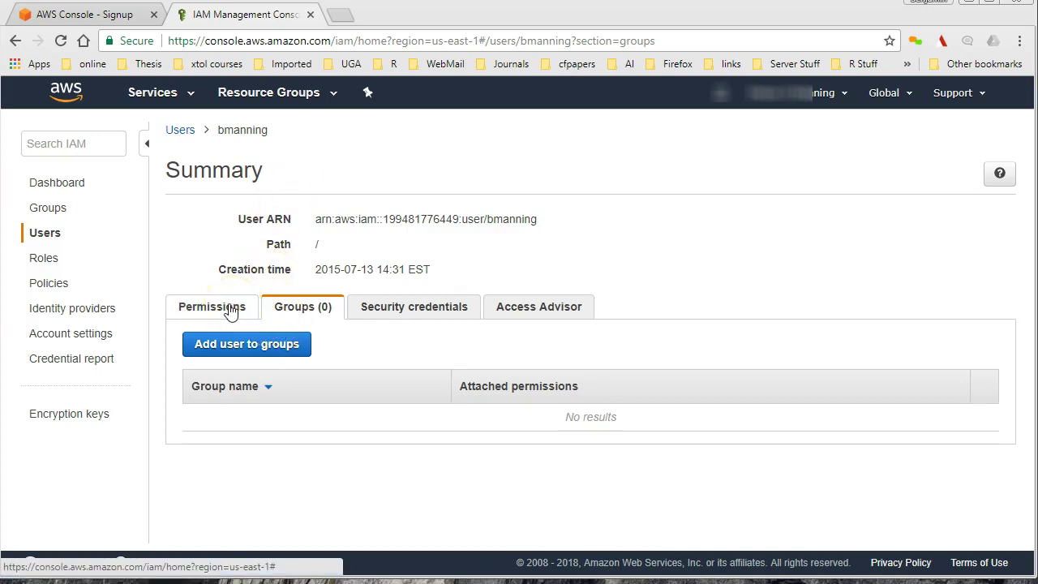
left_click(410, 318)
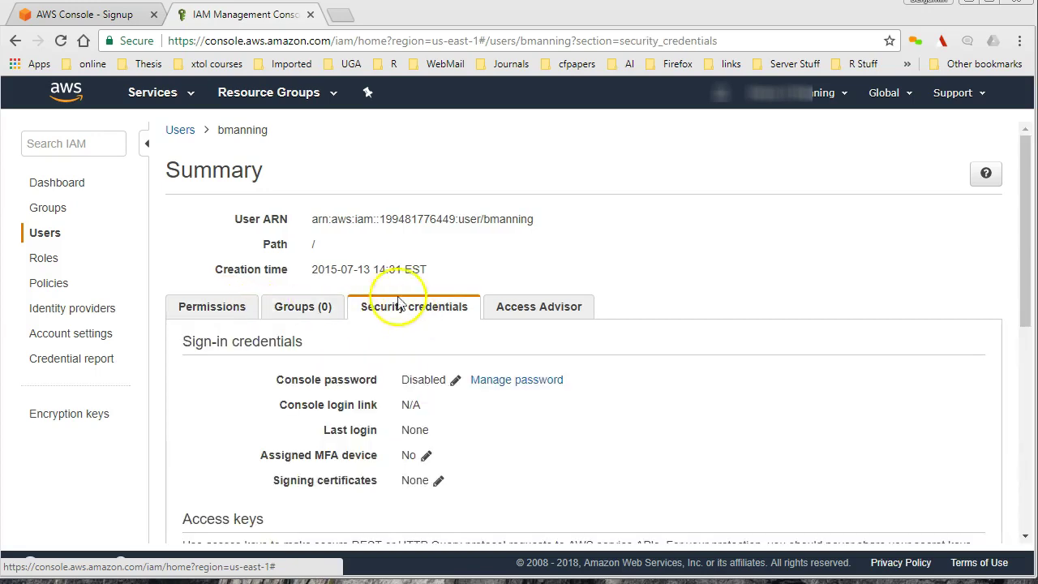
scroll(356, 243, "down", 5)
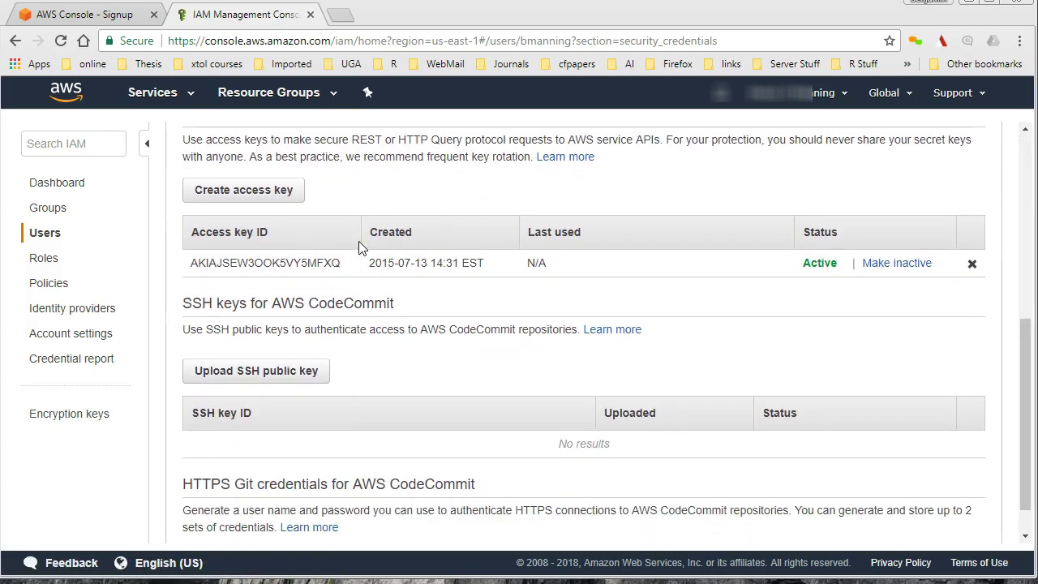
left_click(253, 194)
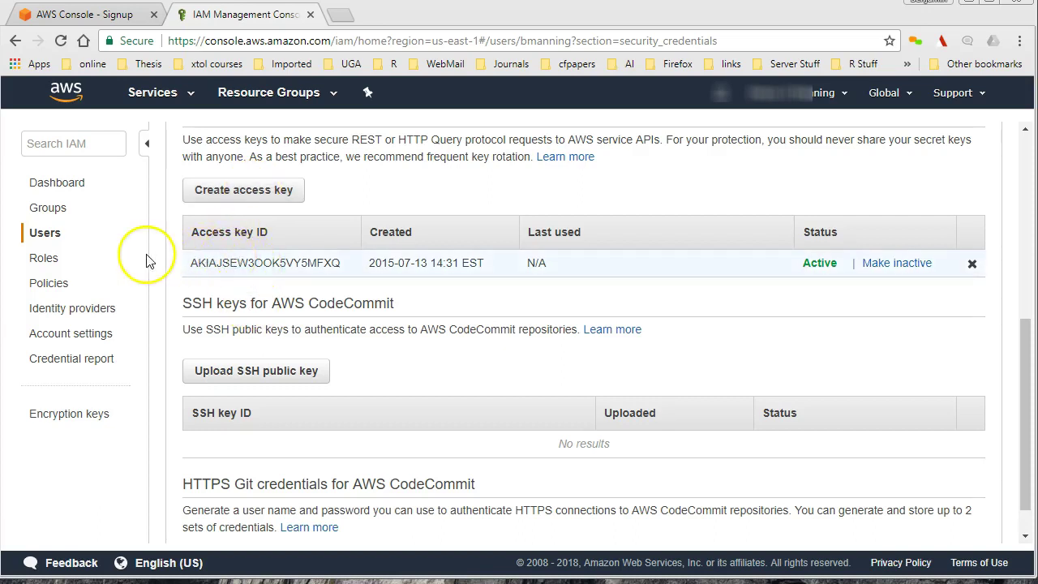
left_click(321, 272)
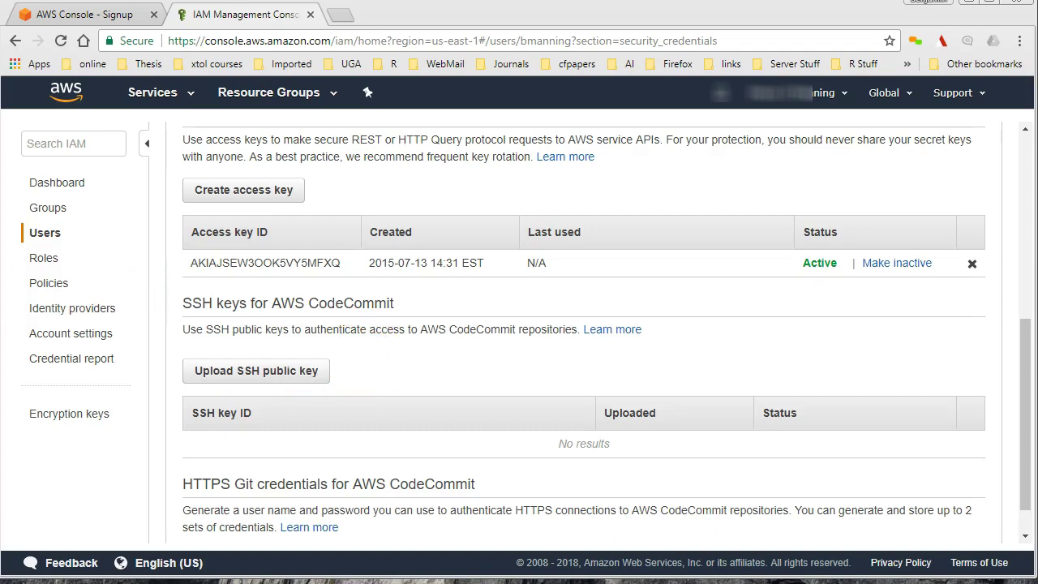
Open the IAM policies list and look through the available AWS managed policies.
left_click(46, 297)
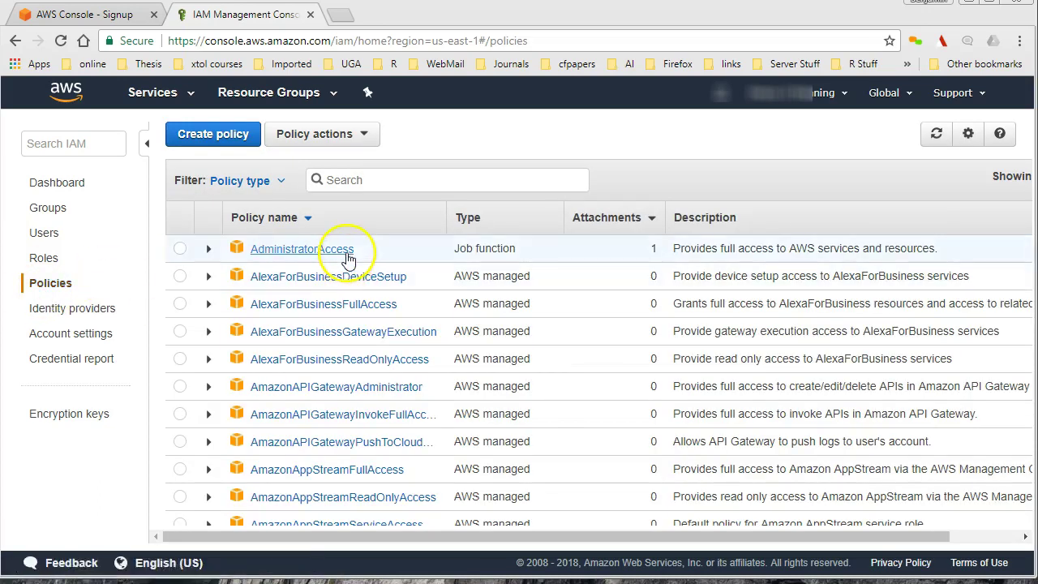
scroll(344, 259, "down", 2)
scroll(343, 259, "down", 2)
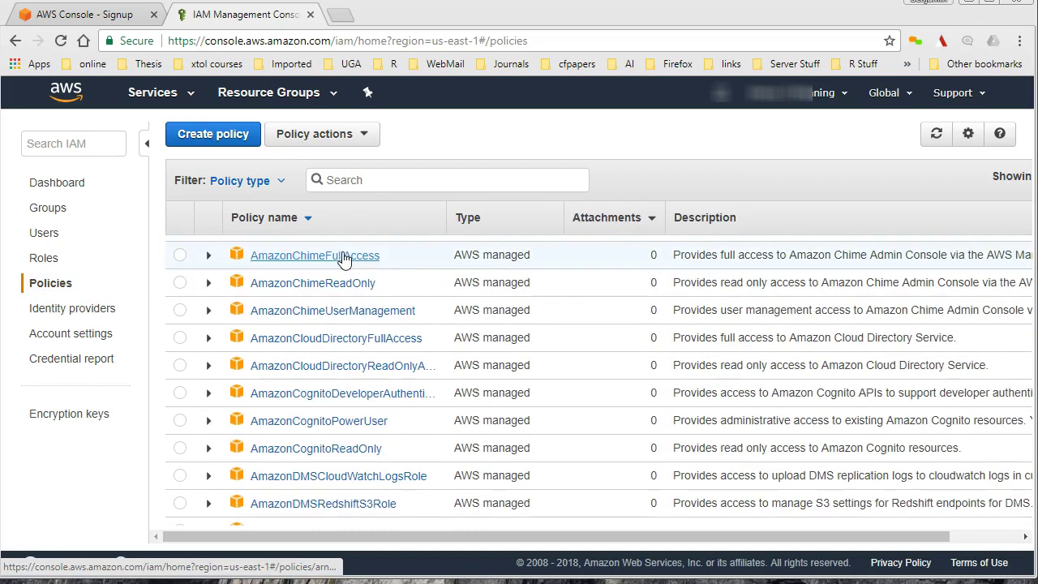
scroll(344, 260, "down", 2)
scroll(344, 259, "up", 5)
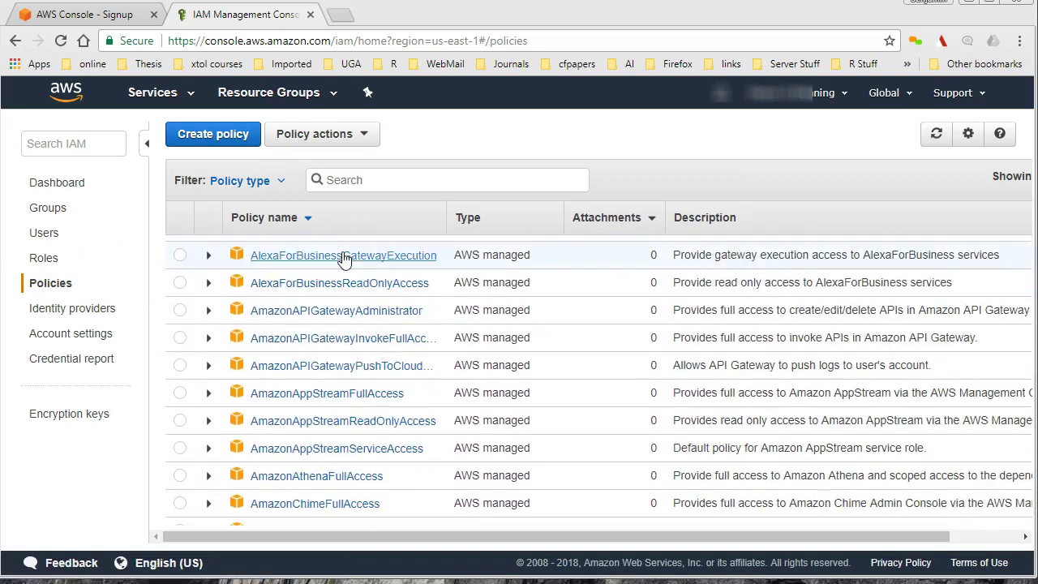
Return to the IAM users list, open the existing user's summary and review the permission policies attached directly to that user.
scroll(344, 257, "up", 2)
left_click(44, 233)
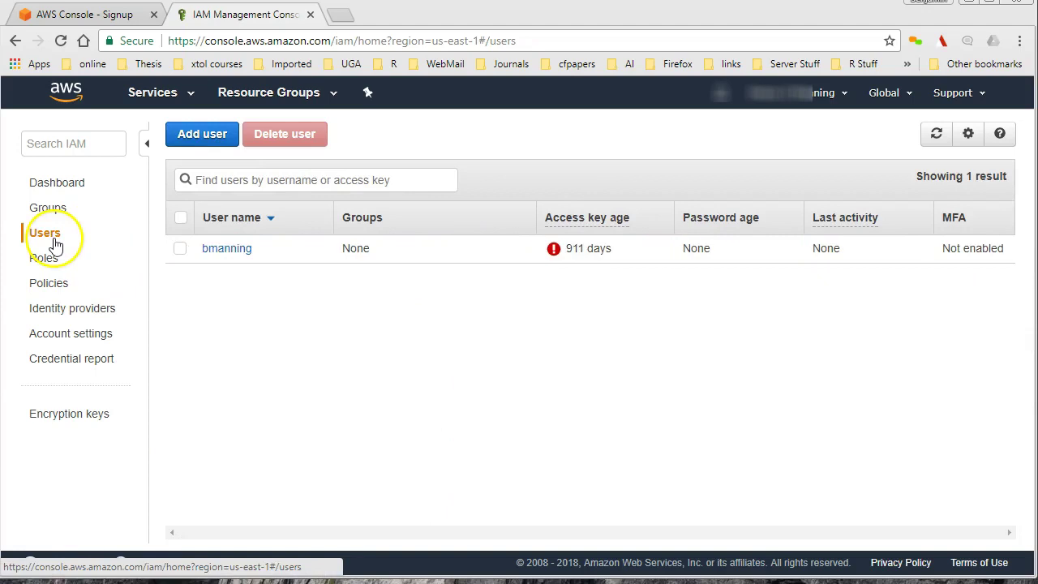
left_click(230, 249)
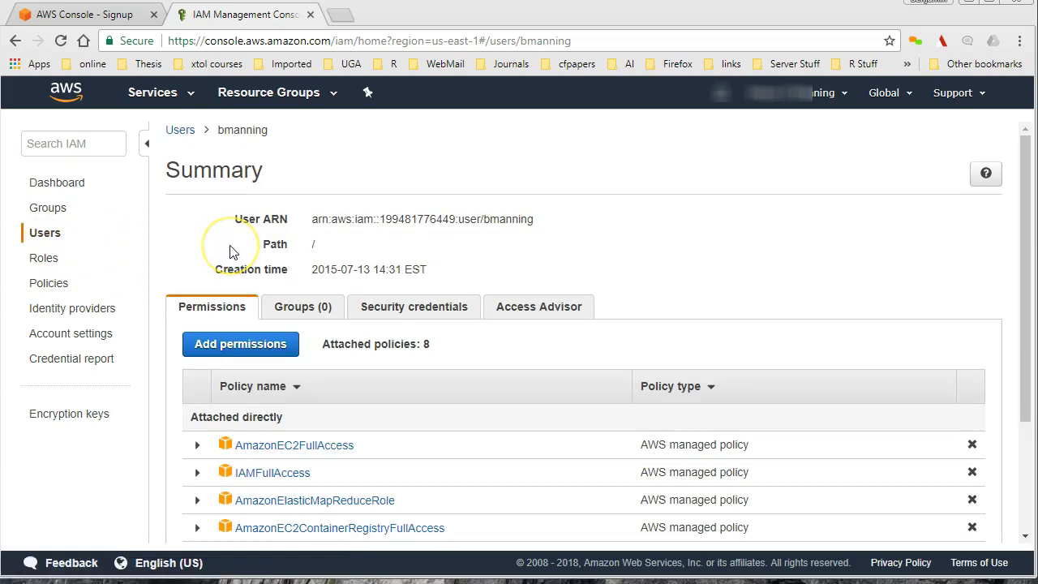
scroll(229, 247, "down", 3)
scroll(229, 247, "up", 3)
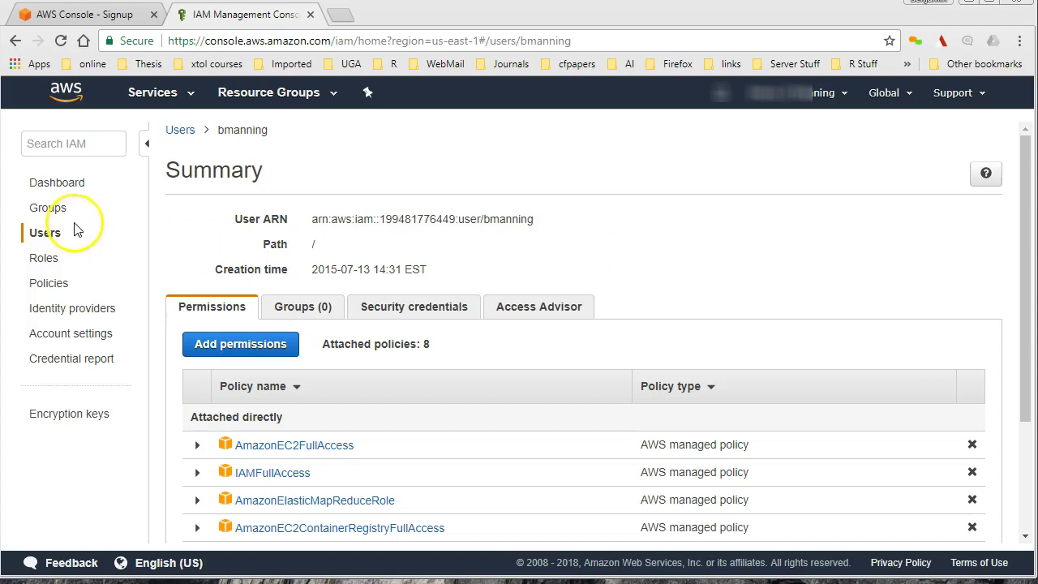
Go back to the console home, open S3 from the recently visited services and look over the existing buckets.
left_click(71, 102)
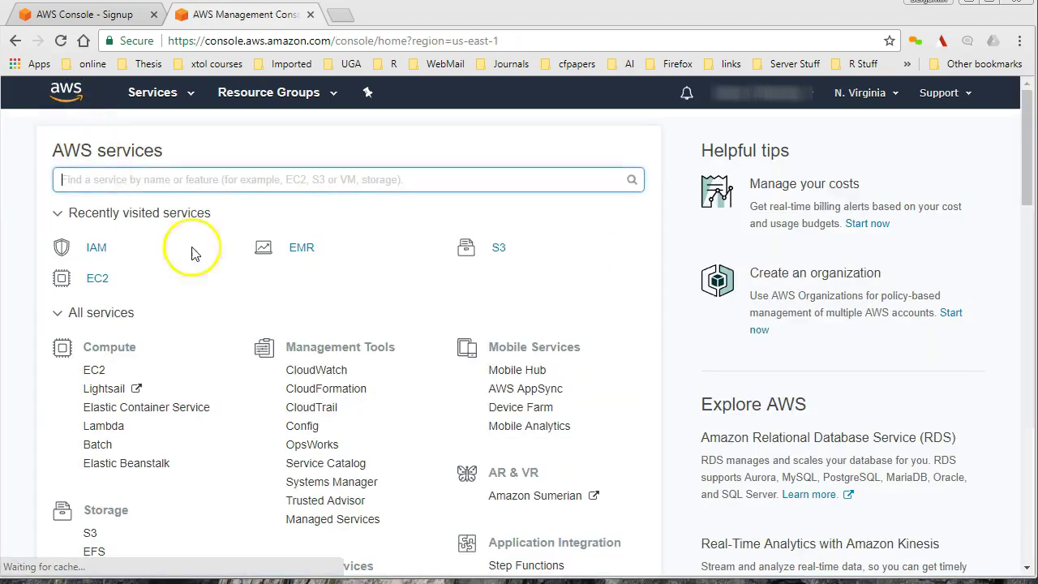
left_click(499, 247)
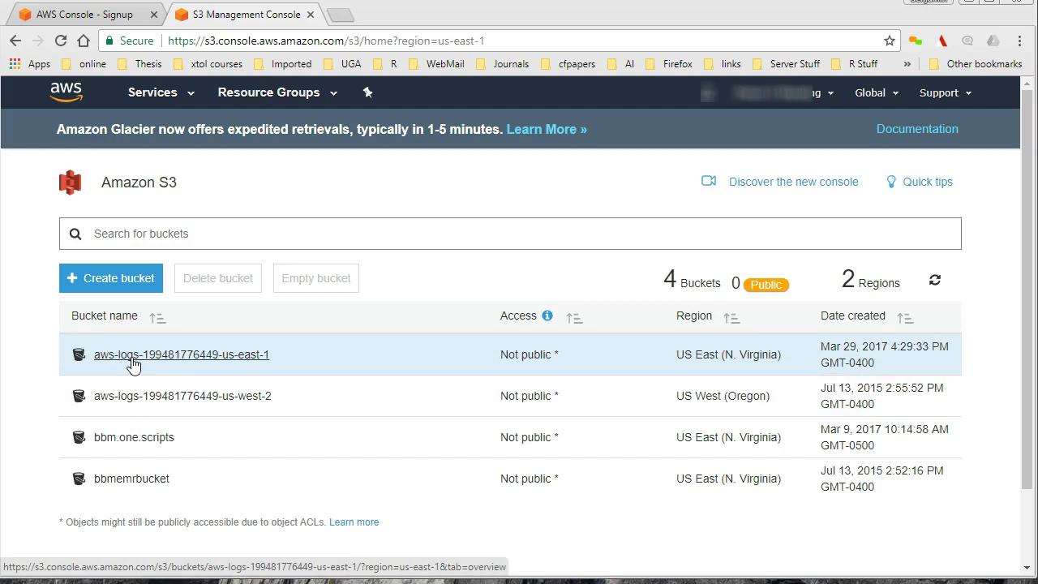
left_click(133, 366)
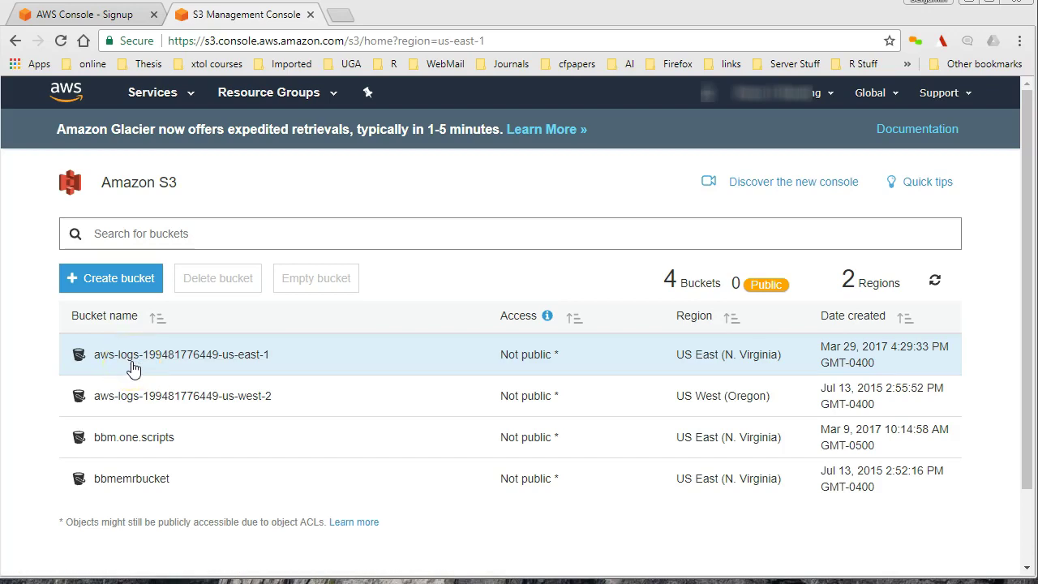
left_click(175, 526)
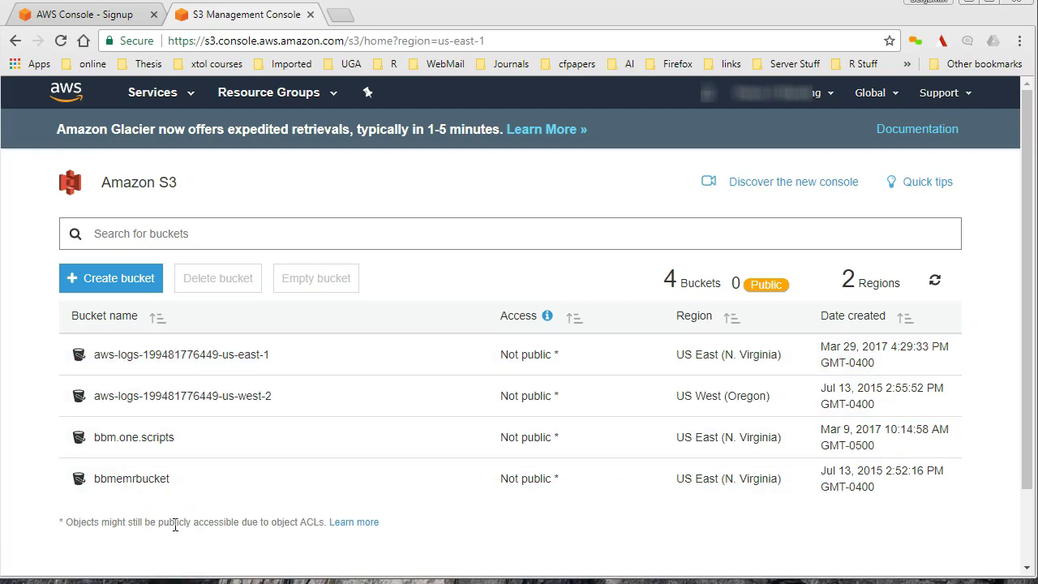
left_click(177, 517)
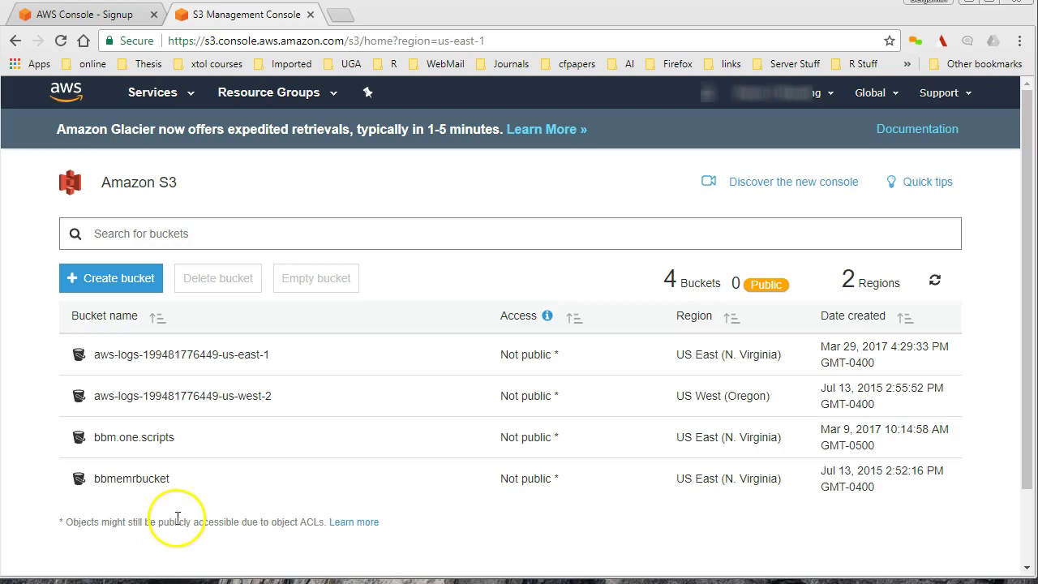